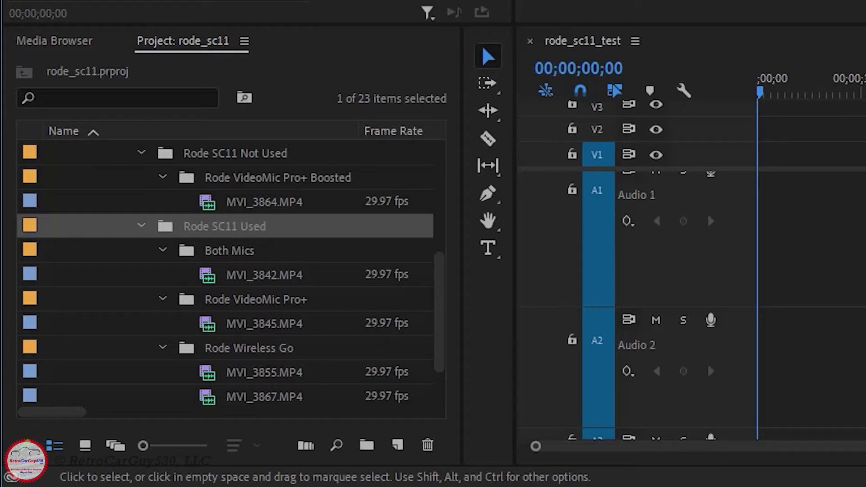
Add MVI_3842, MVI_3845, MVI_3855, MVI_3867 and MVI_3864 in that order to the start of the rode_sc11_test sequence on V1 and A1.
click(297, 283)
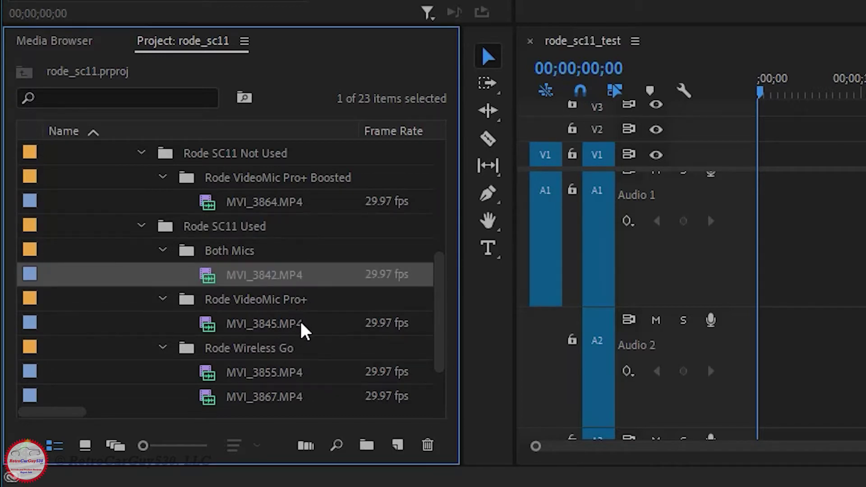
ctrl+click(295, 331)
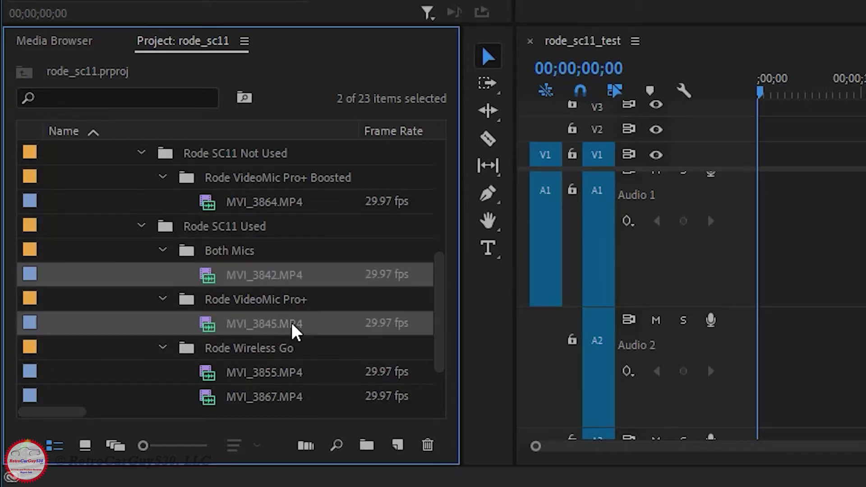
ctrl+click(295, 380)
ctrl+click(296, 399)
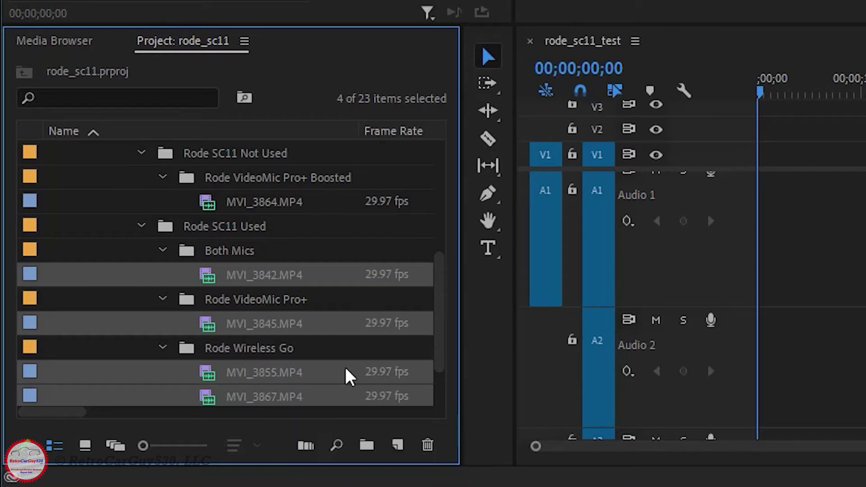
ctrl+click(299, 212)
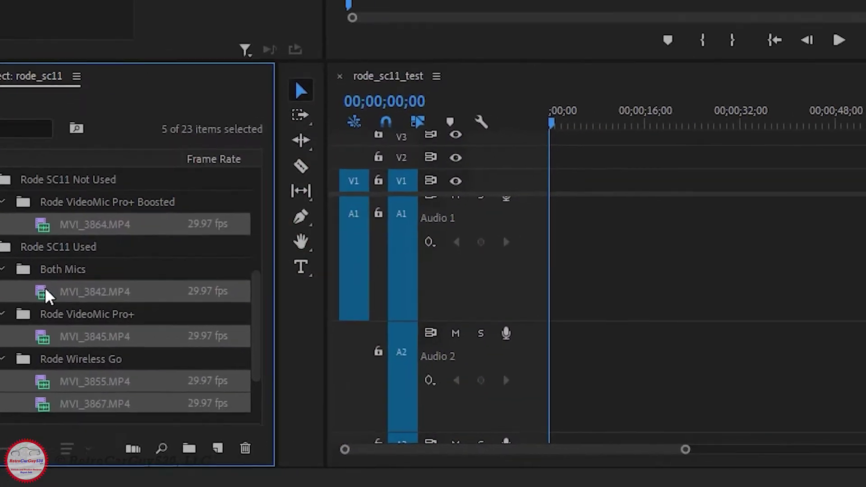
drag(45, 287, 523, 315)
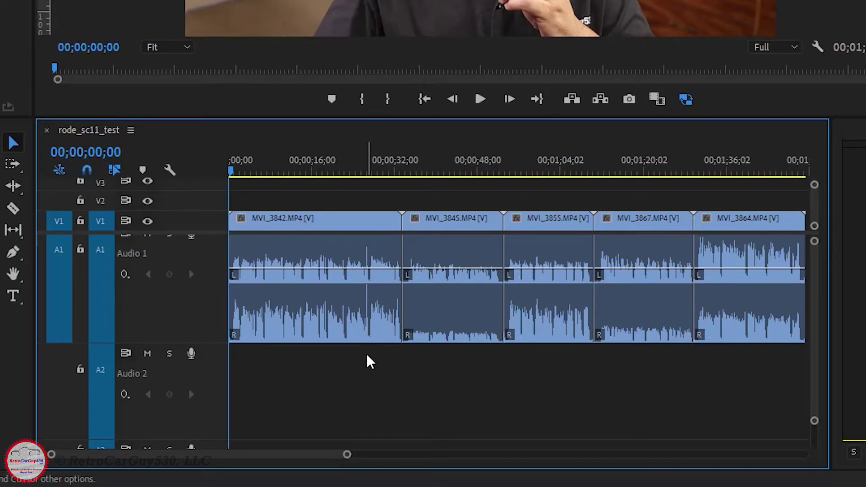
Examine the left and right waveforms of the sequence clips, highlighting MVI_3855, MVI_3867 and MVI_3864 one after another.
mouse_move(358, 338)
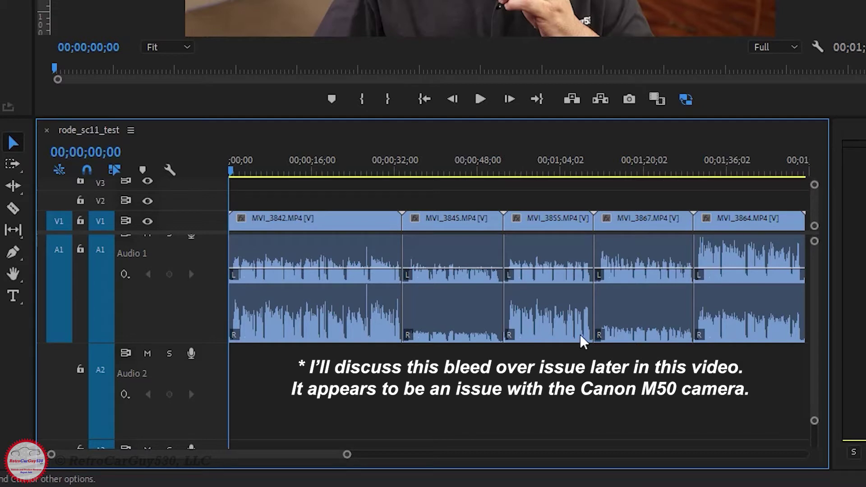
click(556, 233)
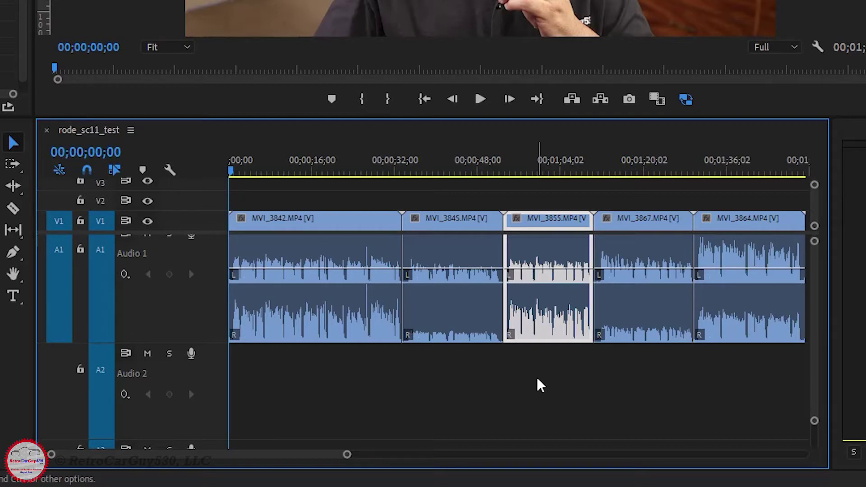
click(672, 332)
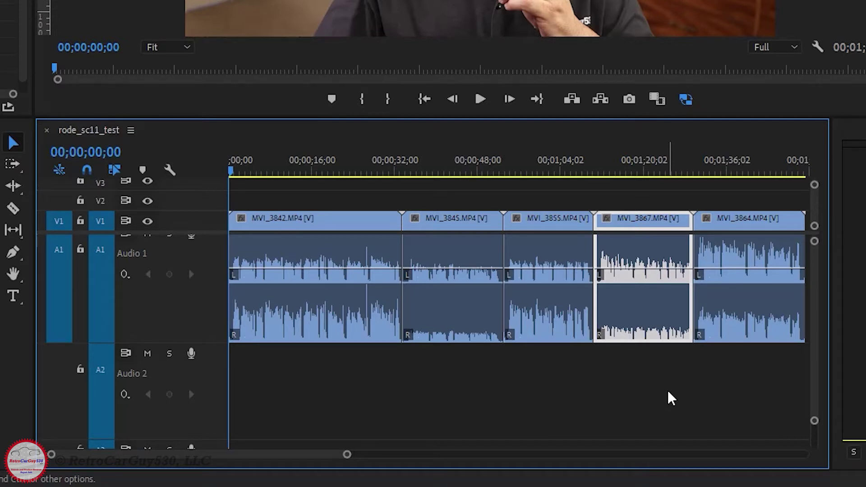
click(761, 229)
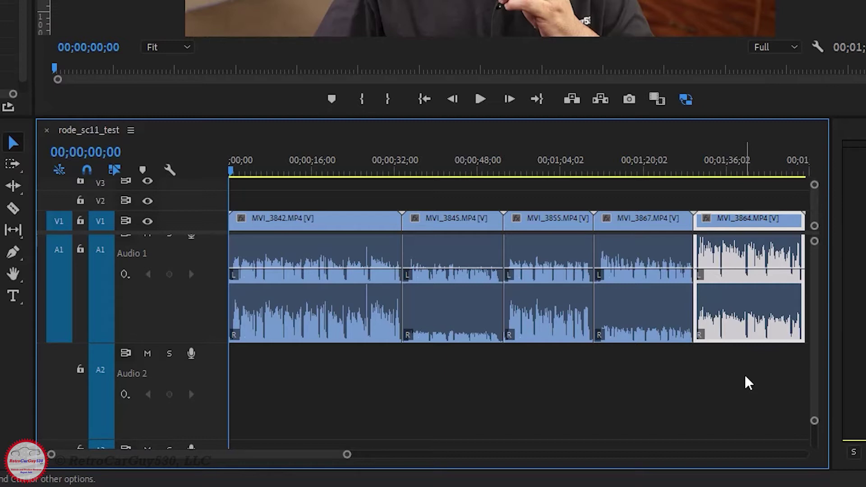
Play an early section and a section near the end of the MVI_3842 clip to check the audio meter levels.
click(266, 174)
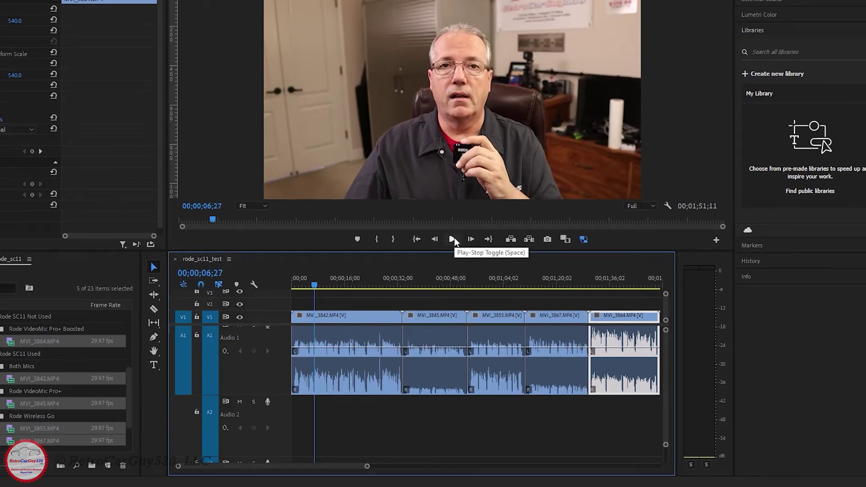
click(452, 239)
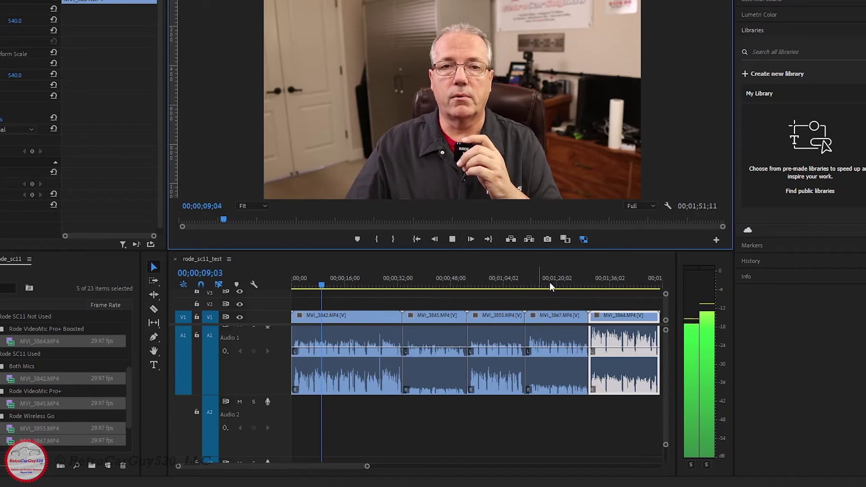
click(452, 240)
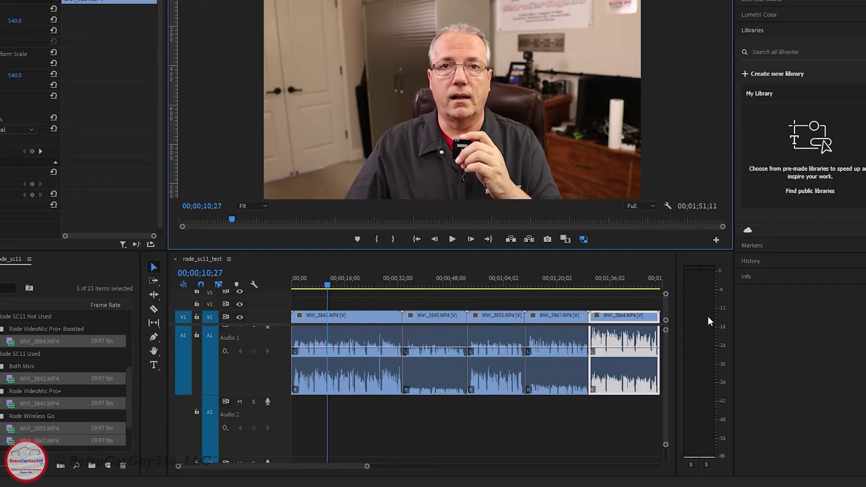
click(328, 287)
drag(328, 287, 381, 293)
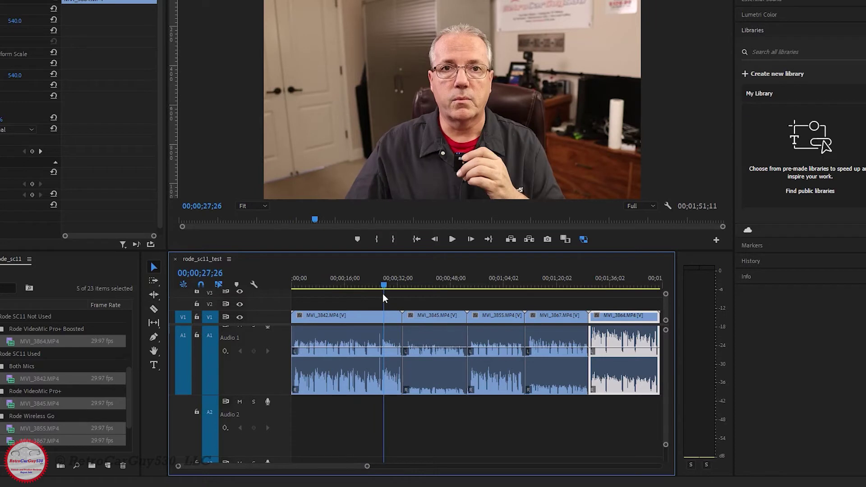
click(453, 239)
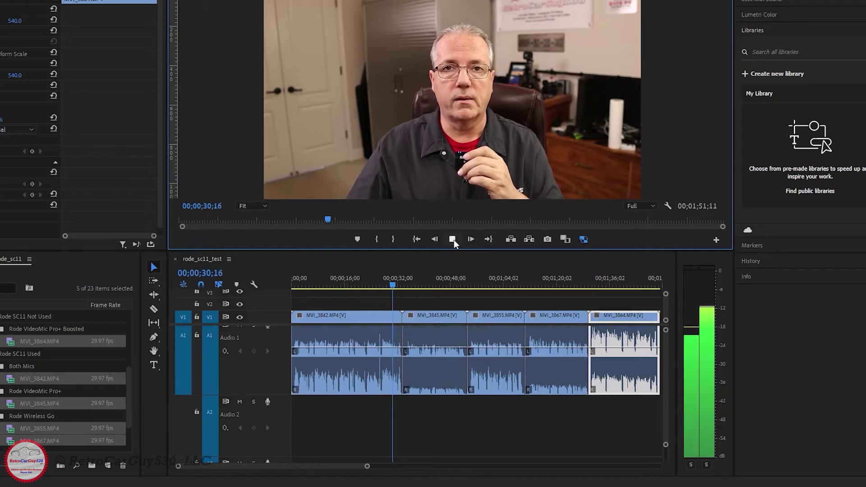
click(453, 240)
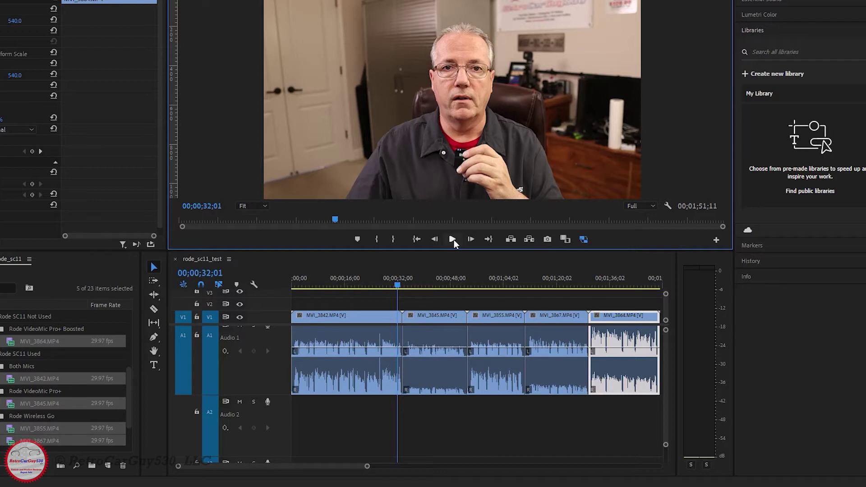
Play the opening seconds of the MVI_3845 clip and of the MVI_3855 clip to compare their left and right audio levels.
click(453, 239)
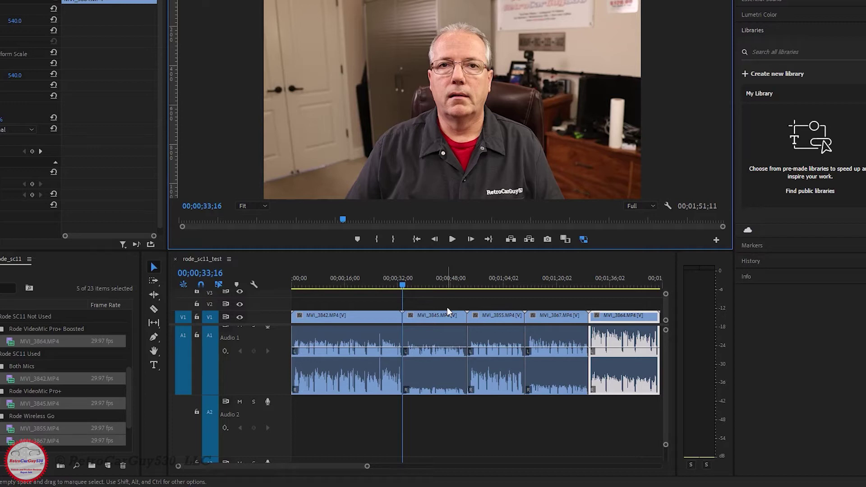
click(457, 241)
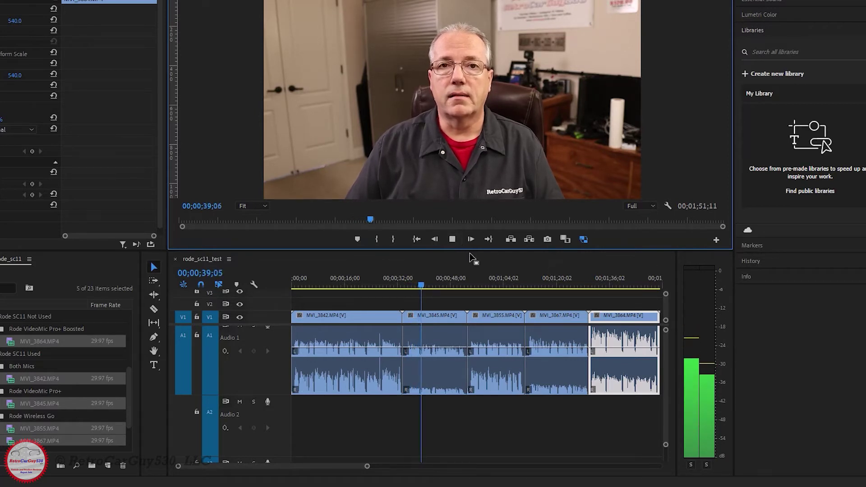
click(454, 239)
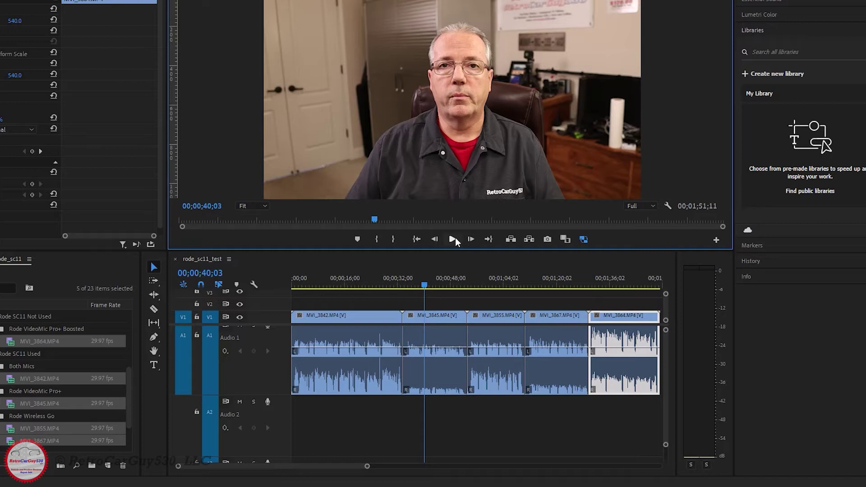
key(Down)
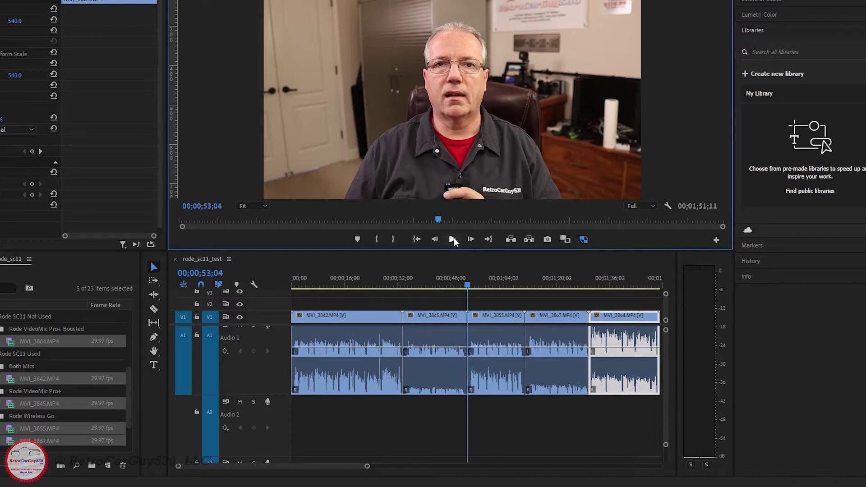
click(453, 239)
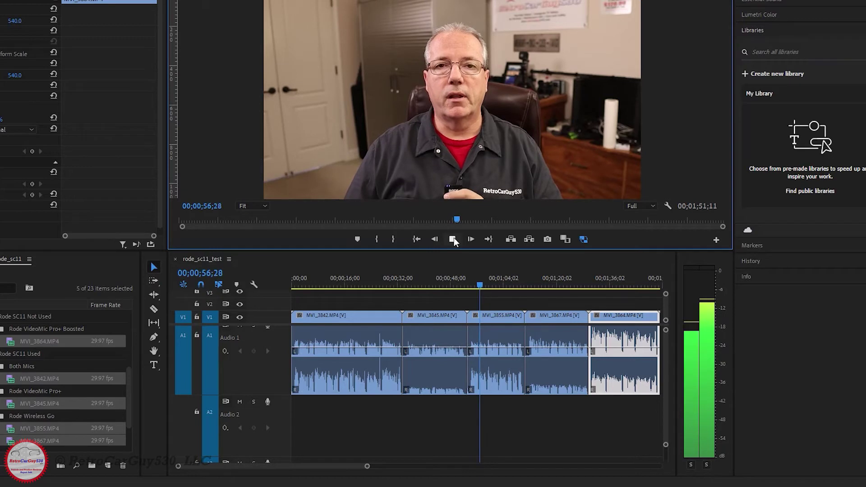
click(454, 238)
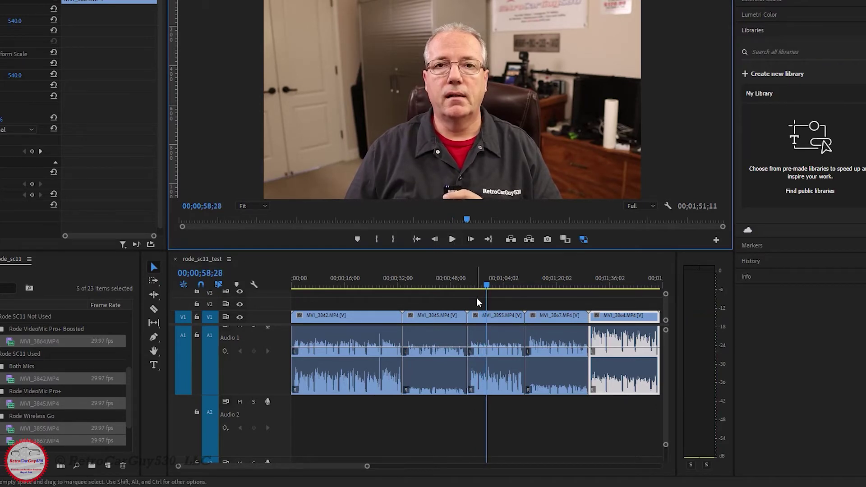
Play the opening seconds of the MVI_3867 clip and of the MVI_3864 clip to compare their left and right audio levels.
key(Down)
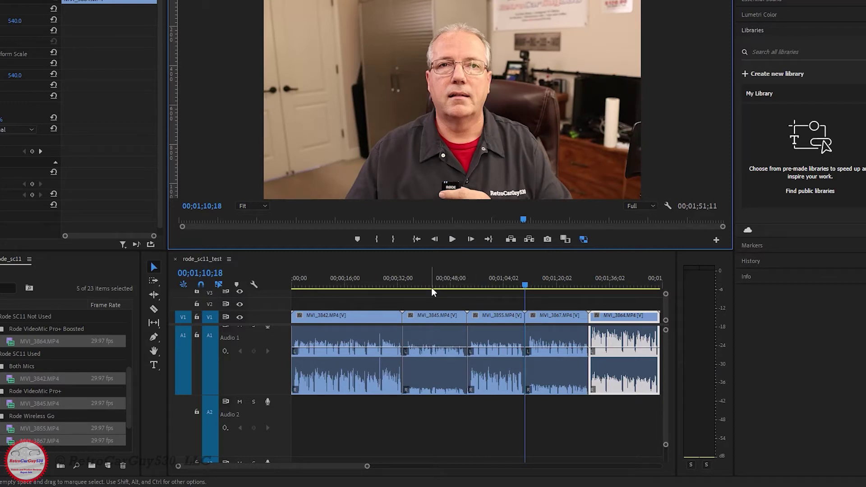
click(452, 240)
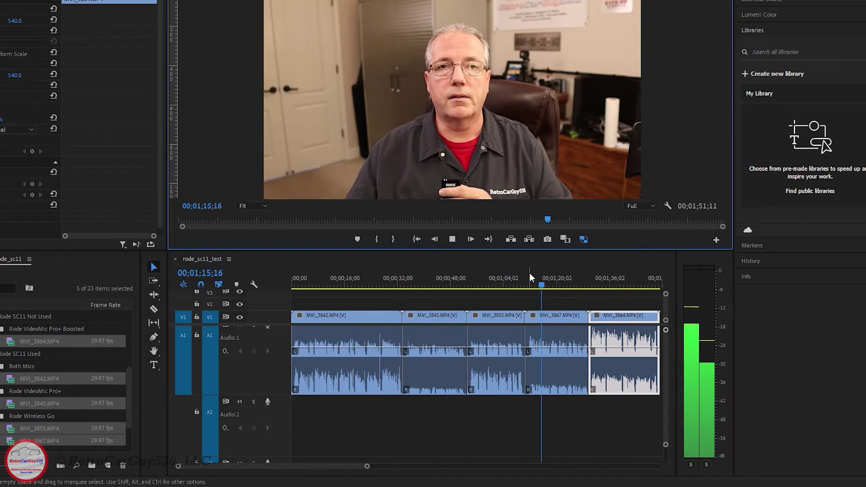
click(452, 239)
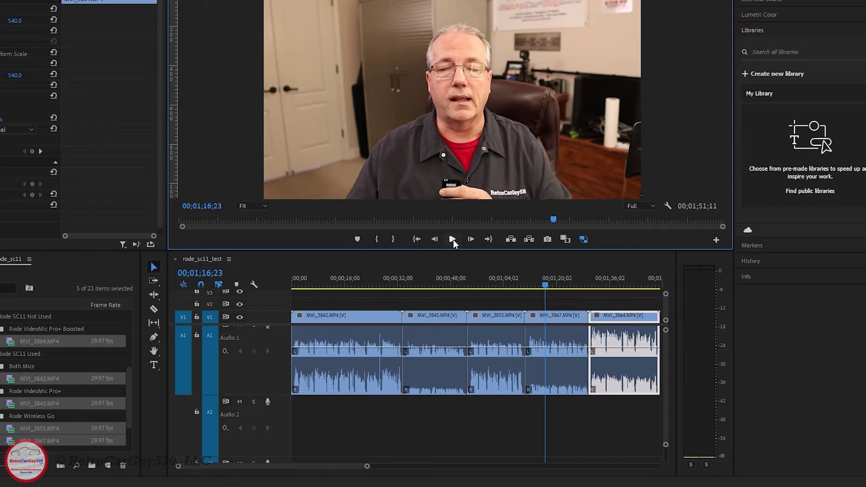
key(Down)
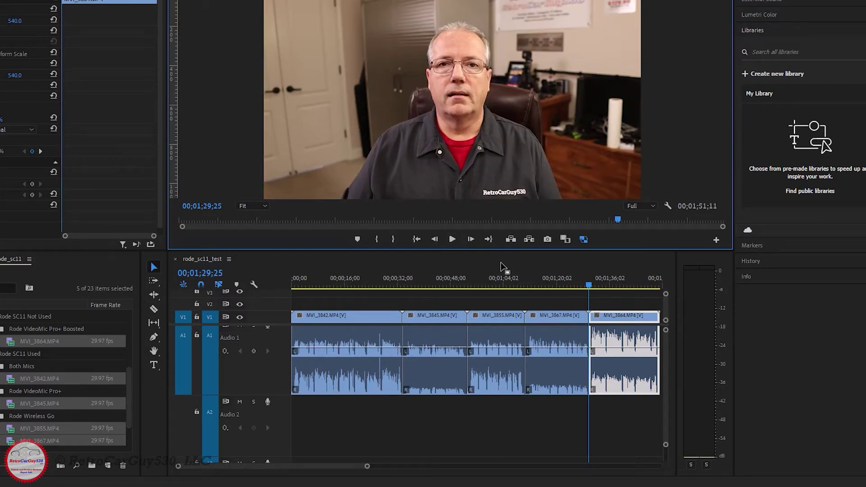
click(453, 239)
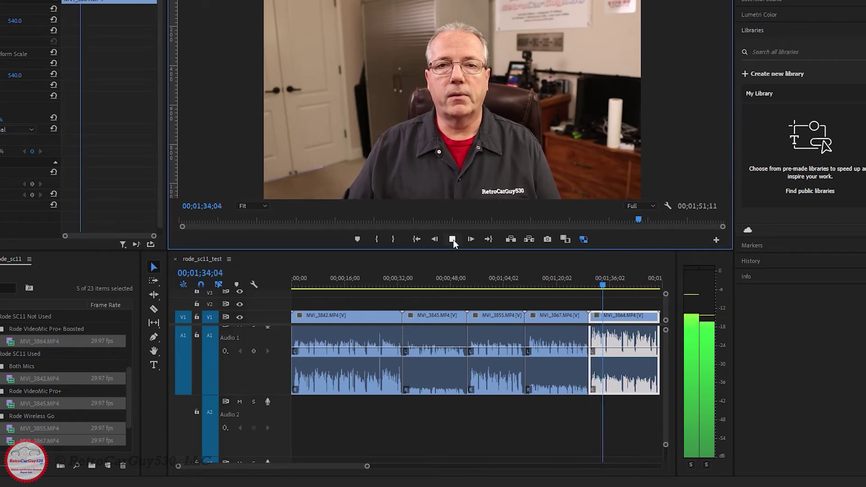
click(452, 239)
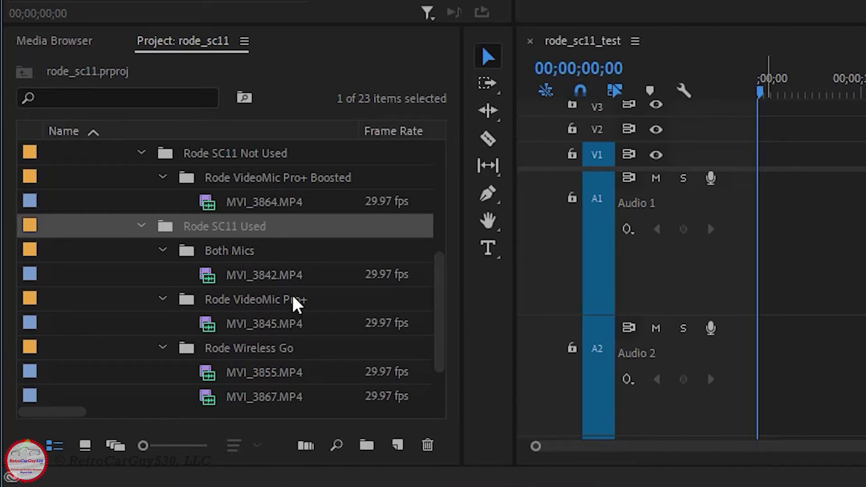
Open the audio channel settings for the project clips MVI_3842, MVI_3845, MVI_3855, MVI_3867 and MVI_3864 together.
click(295, 280)
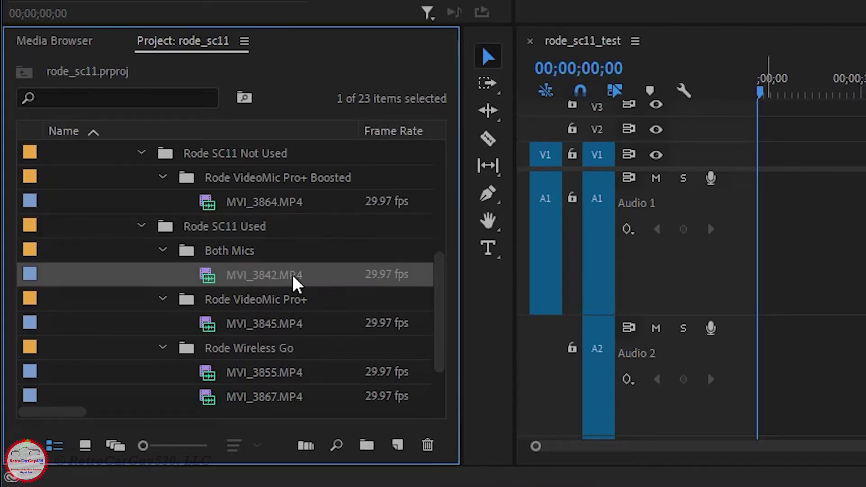
ctrl+click(302, 327)
ctrl+click(293, 374)
ctrl+click(300, 397)
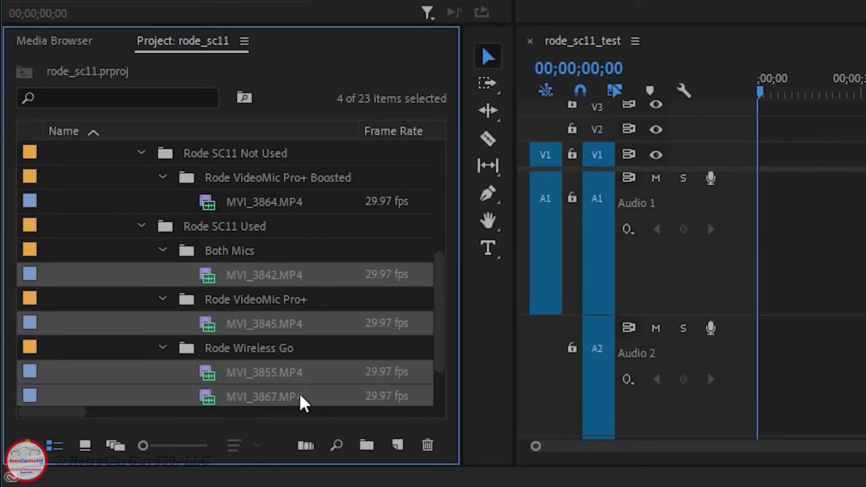
ctrl+click(287, 209)
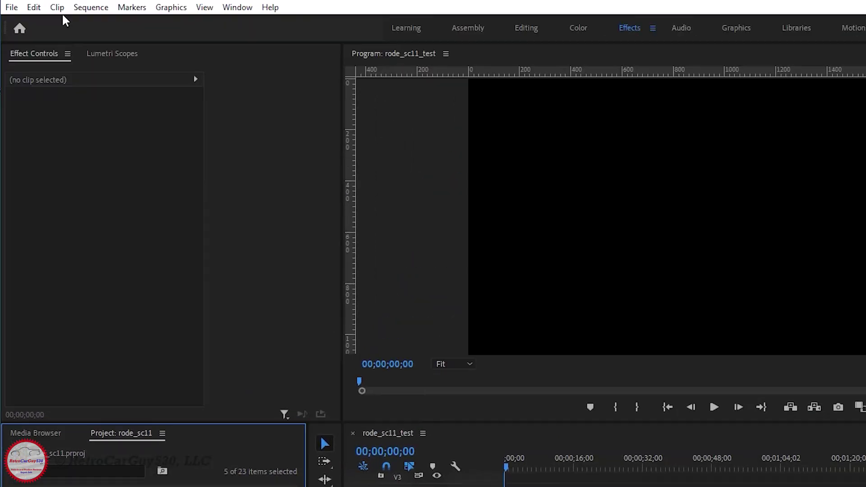
click(61, 9)
mouse_move(107, 103)
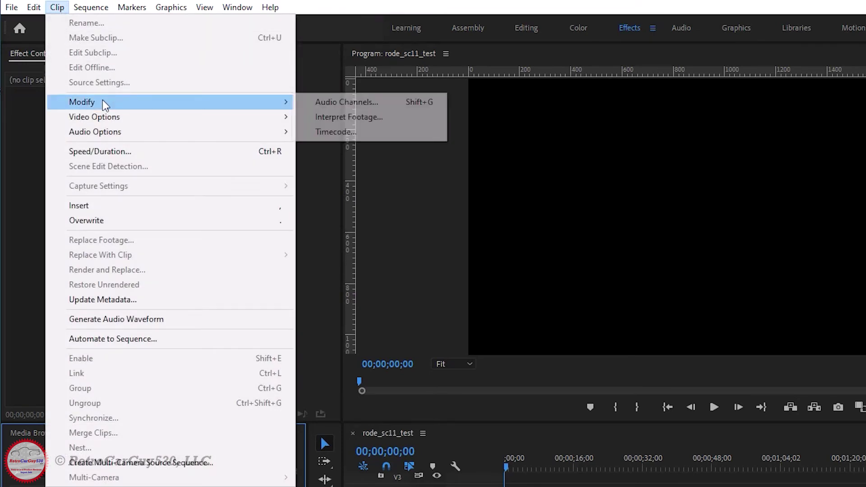
click(322, 103)
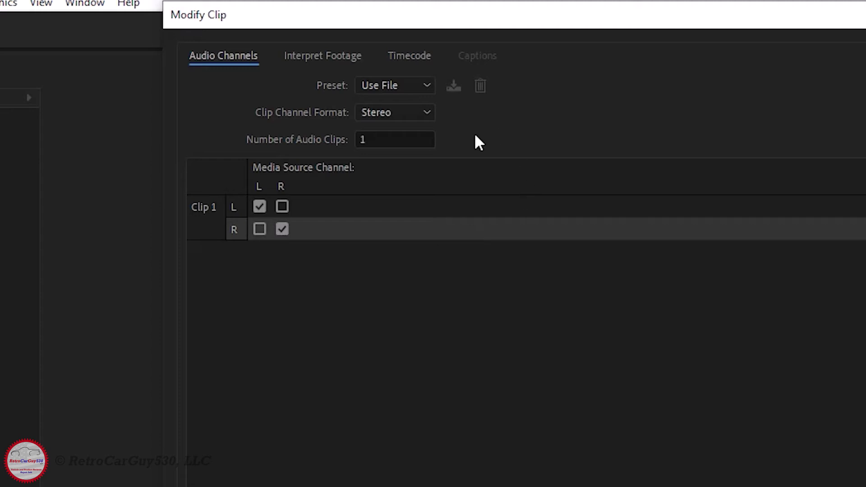
Apply the Two Mono Audio Clips preset with the Mono channel format to the selected clips.
click(428, 88)
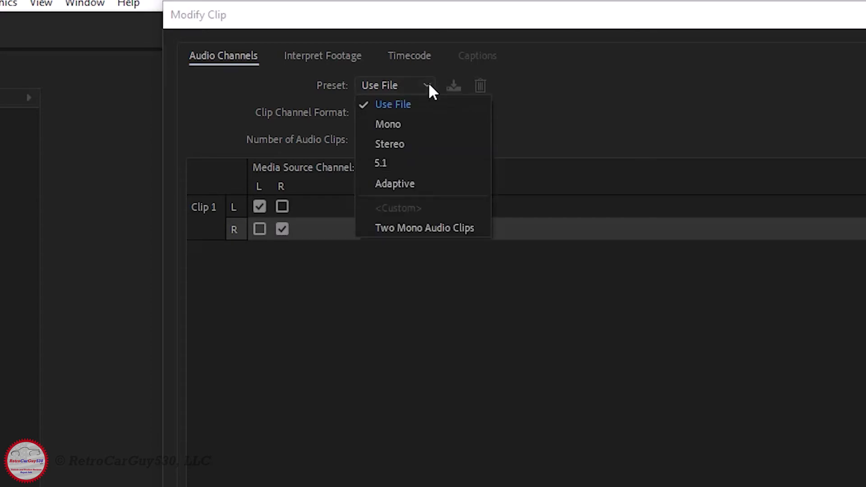
click(439, 231)
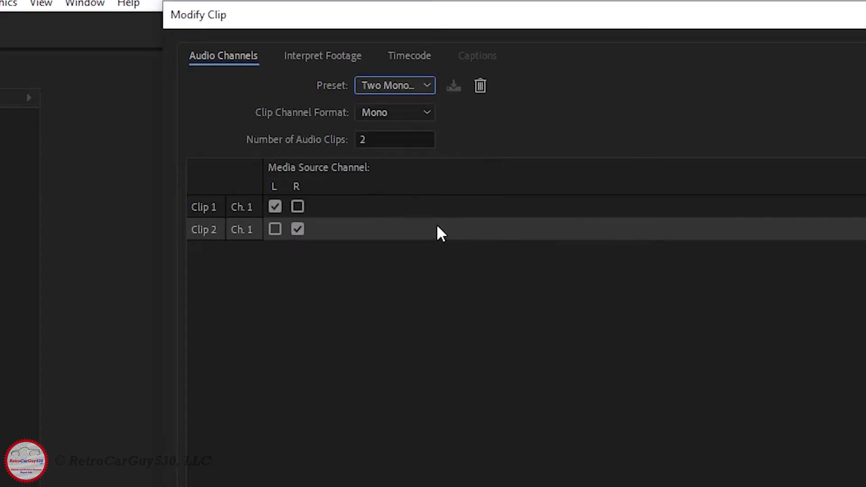
click(427, 113)
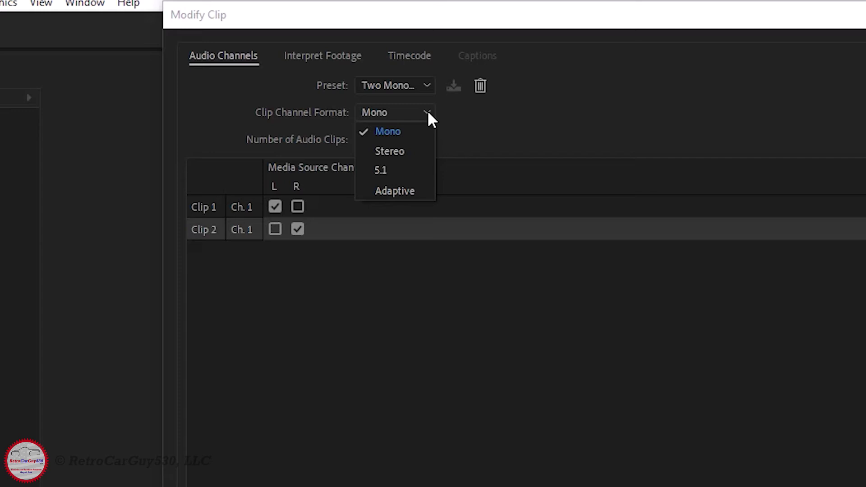
click(427, 112)
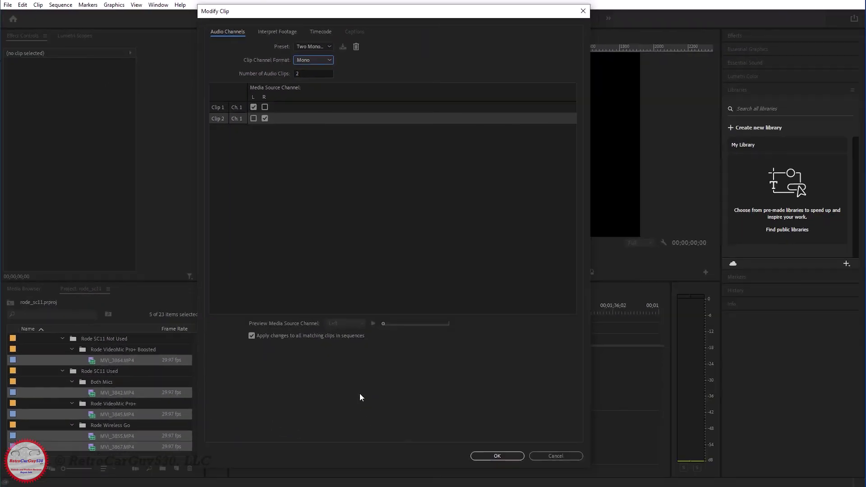
click(497, 456)
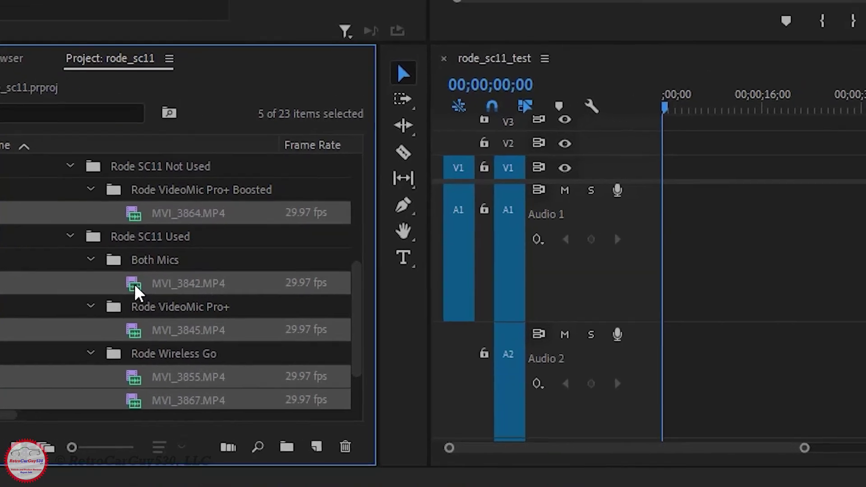
Place the five selected clips at the start of the rode_sc11_test sequence, with video on V1 and audio on A1 and A2.
drag(138, 293, 865, 295)
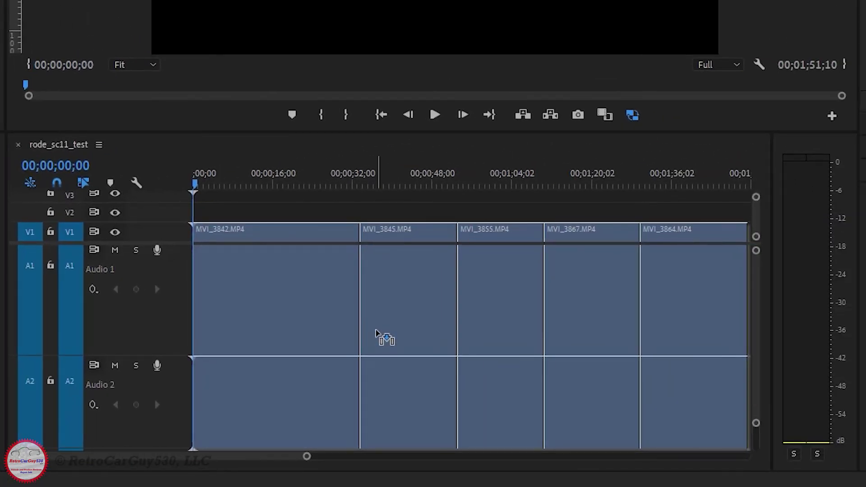
drag(376, 333, 377, 335)
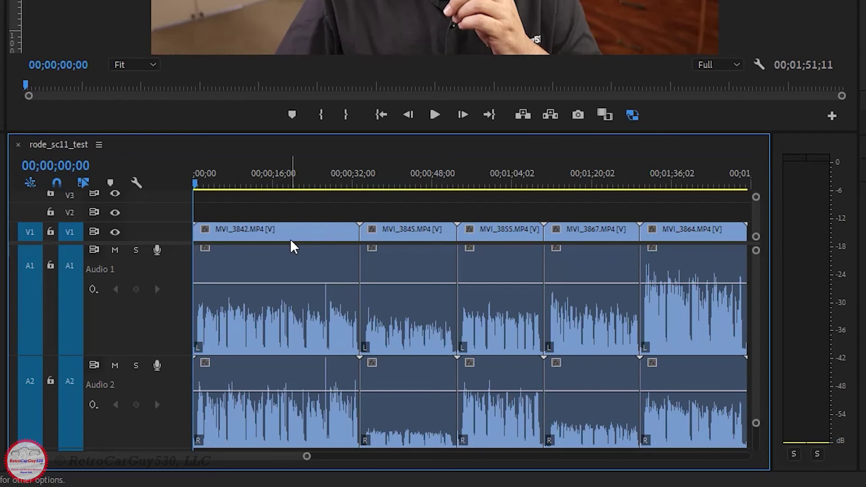
Mute the Audio 2 track and play the opening seconds of MVI_3842 to hear only its left channel.
click(115, 366)
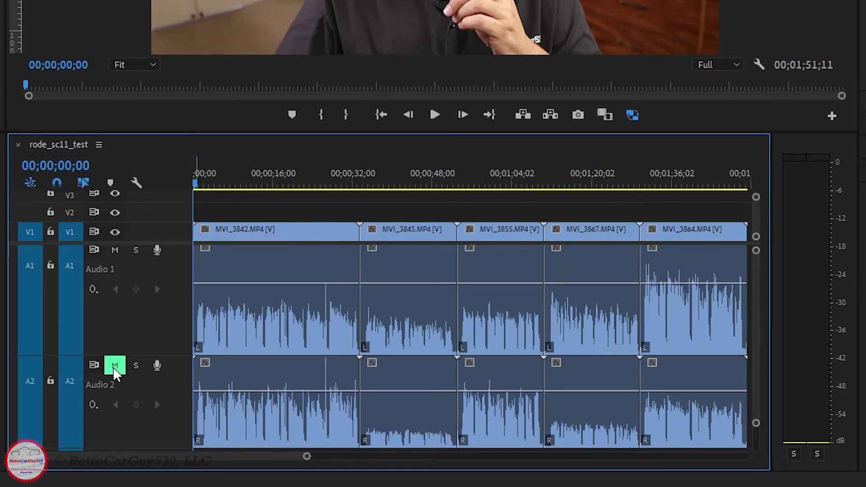
click(436, 115)
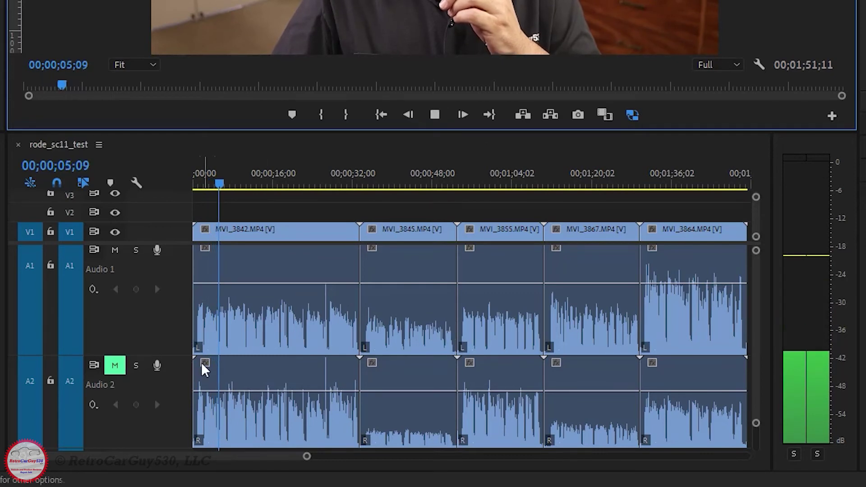
click(434, 116)
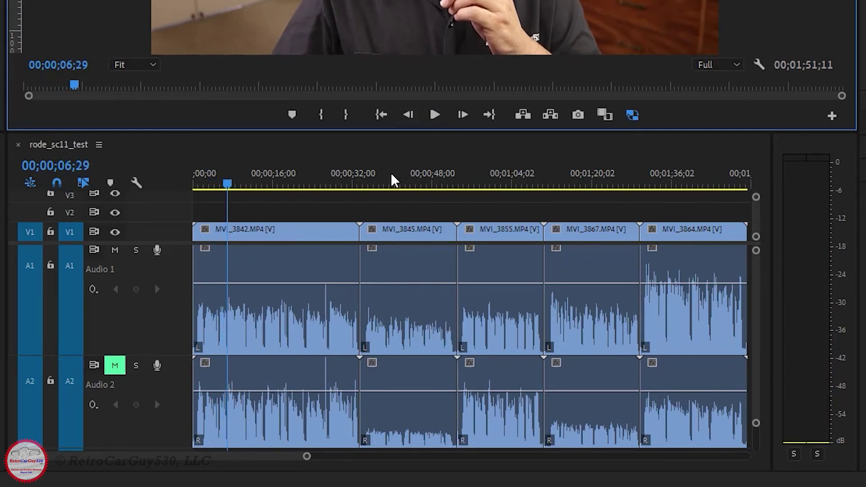
Unlink the MVI_3842 clip in the sequence and delete its right-channel audio from the Audio 2 track.
click(329, 245)
right_click(328, 246)
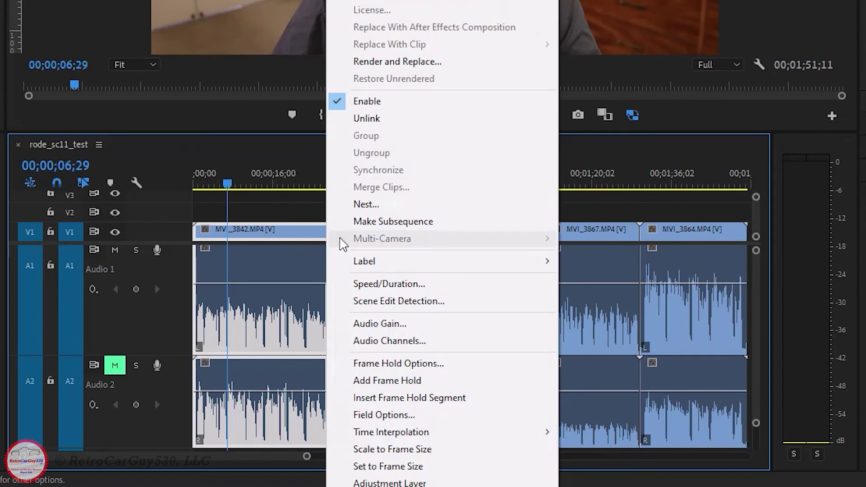
click(390, 119)
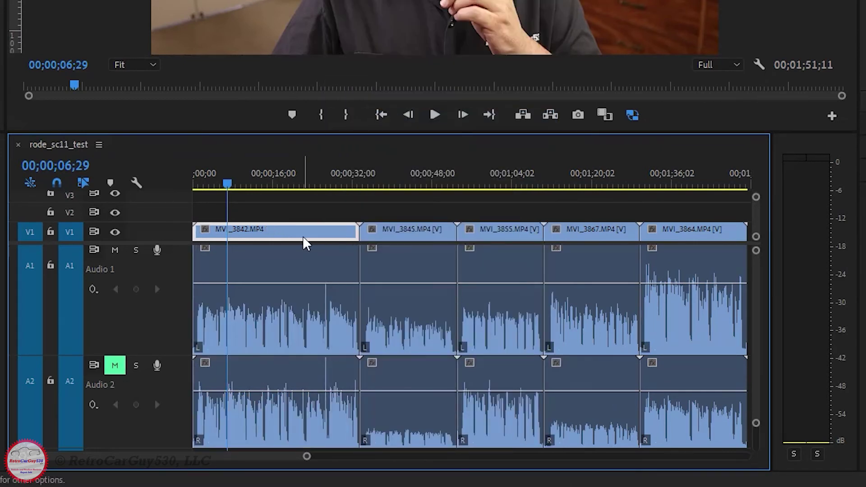
click(282, 390)
right_click(281, 390)
key(Delete)
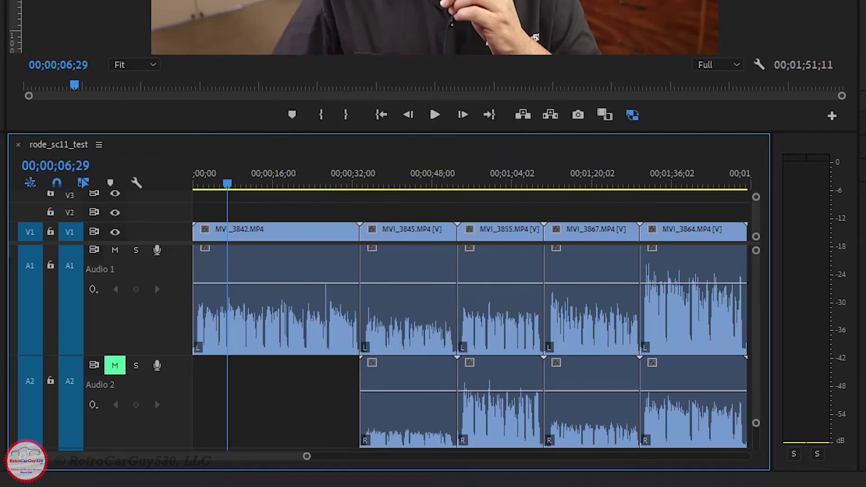
Unmute the Audio 2 track, play a few more seconds of MVI_3842, and move the playhead to 00;00;38;06 in MVI_3845.
click(118, 365)
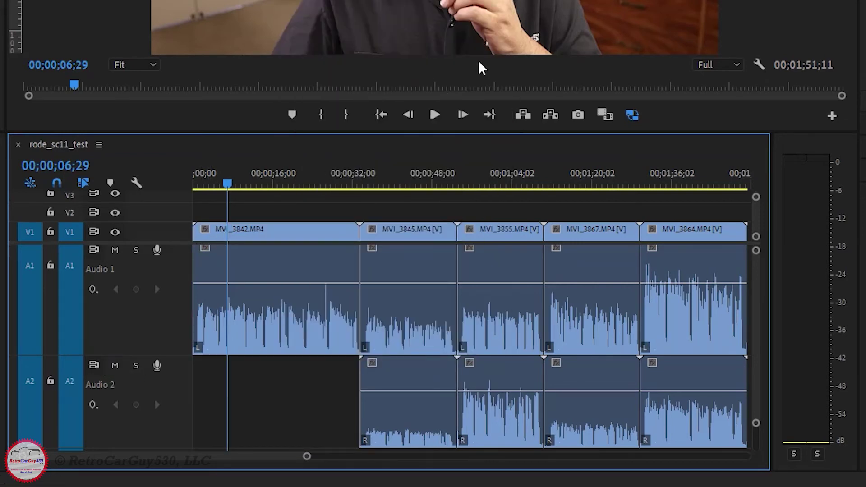
click(436, 116)
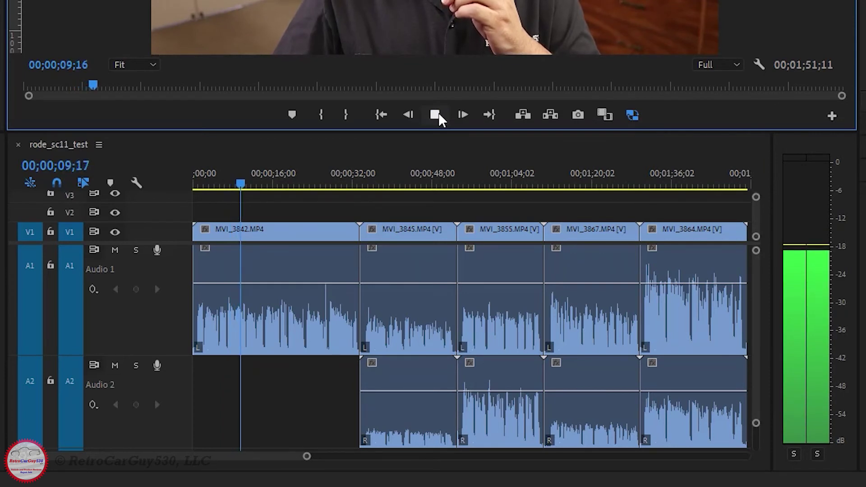
click(435, 116)
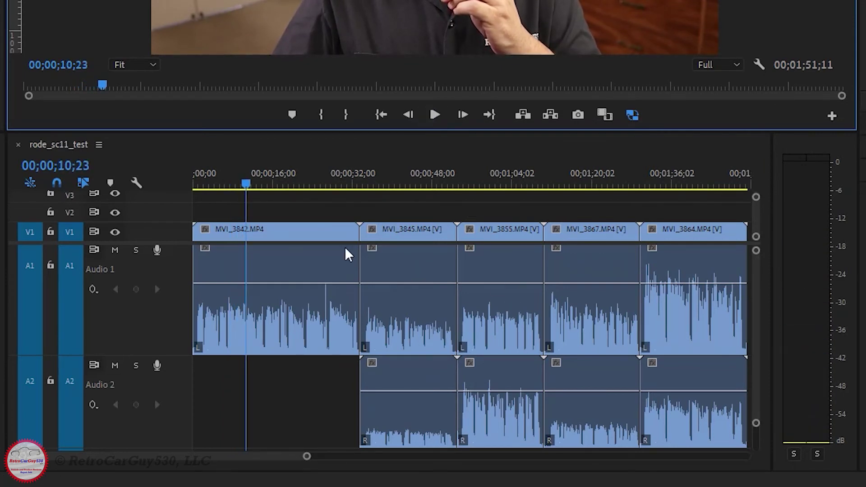
drag(248, 189, 383, 190)
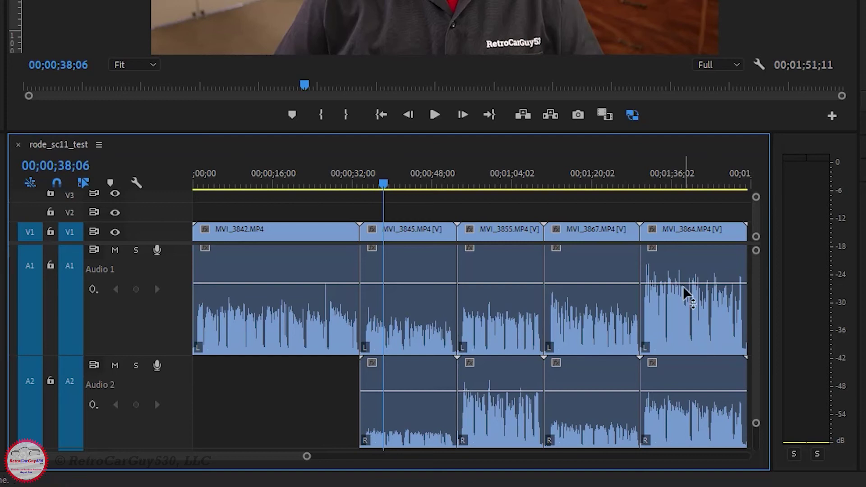
Unlink the MVI_3864 clip in the sequence and delete its right-channel audio from the Audio 2 track.
right_click(708, 417)
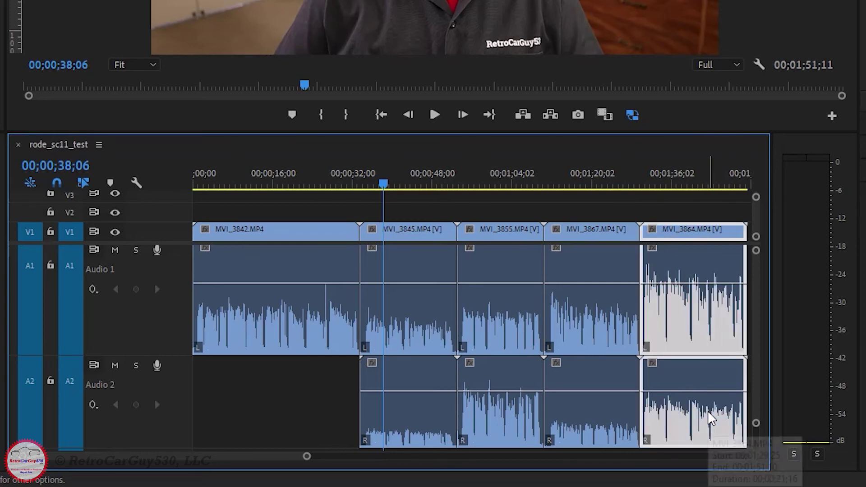
key(Escape)
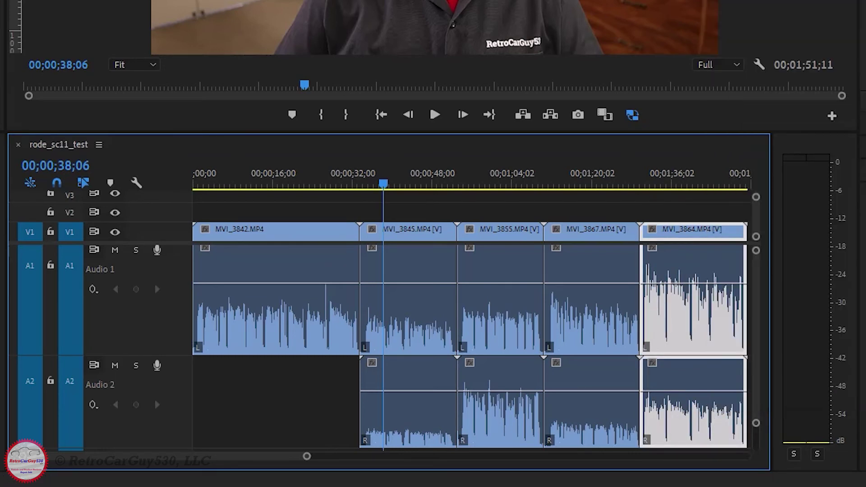
click(696, 455)
alt+click(708, 444)
right_click(706, 440)
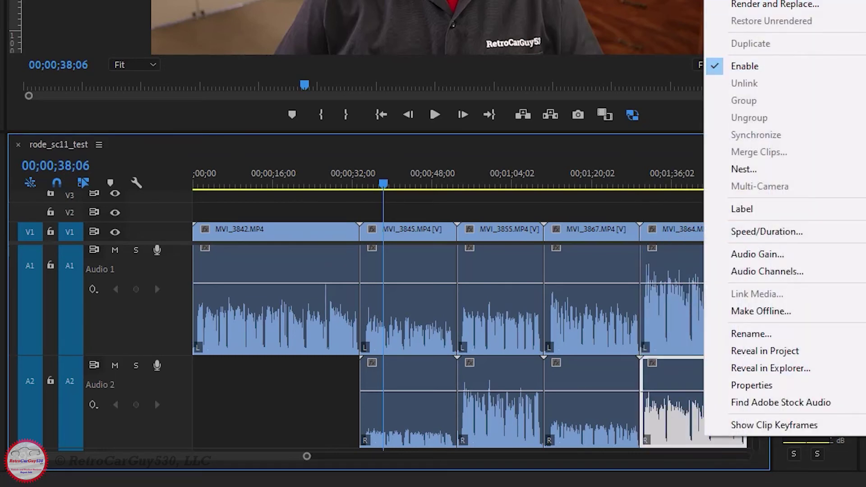
key(Delete)
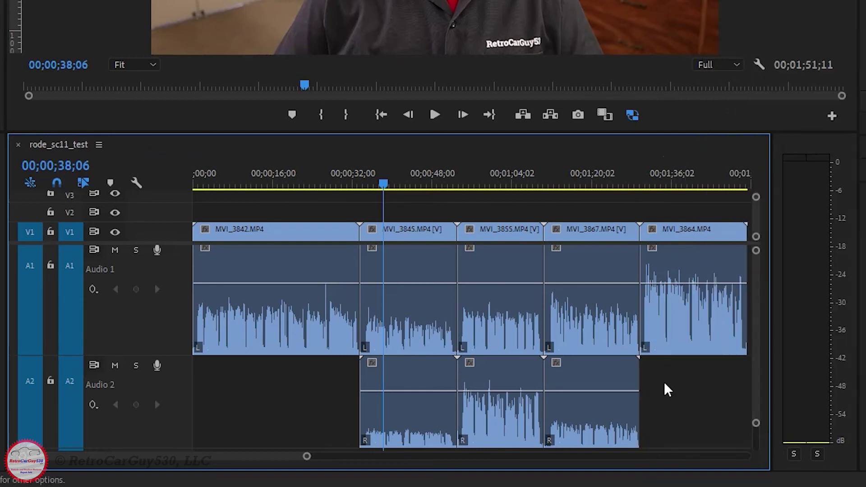
Play a few seconds of MVI_3864 from 00;01;32;27 to check the audio meter levels.
click(657, 185)
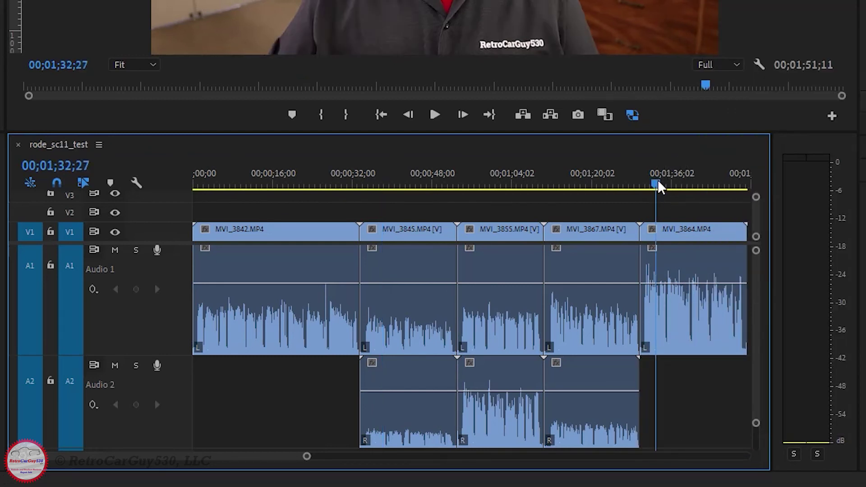
click(435, 115)
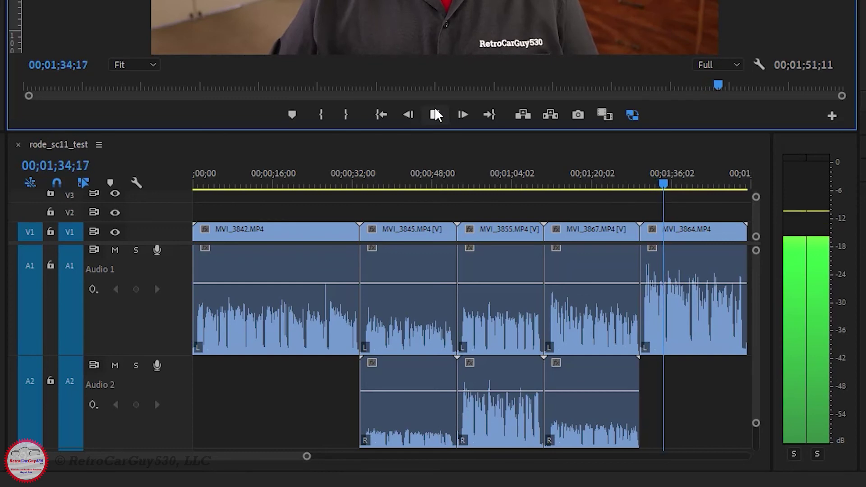
click(436, 114)
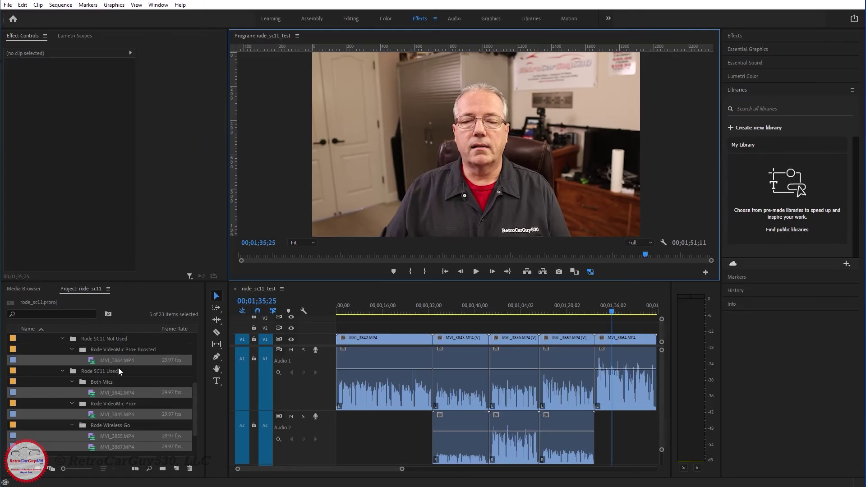
Open the audio channel settings for only the project clip MVI_3864, review the channel assignment, and accept it.
click(38, 5)
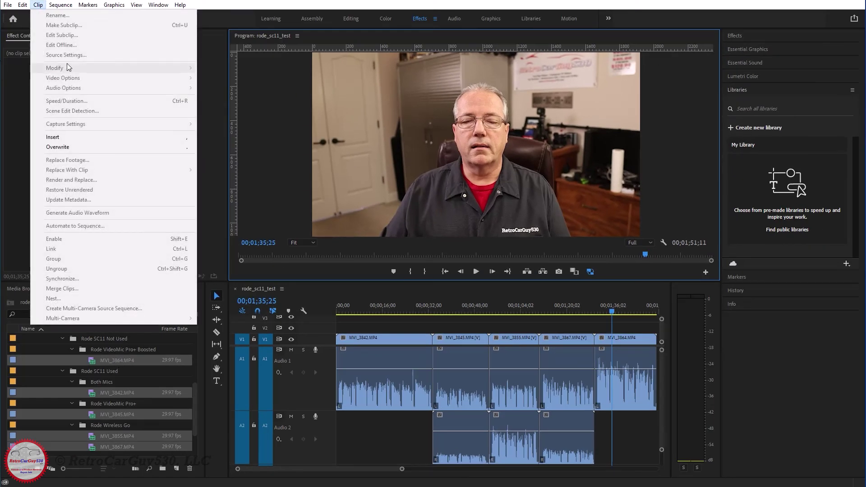
click(121, 359)
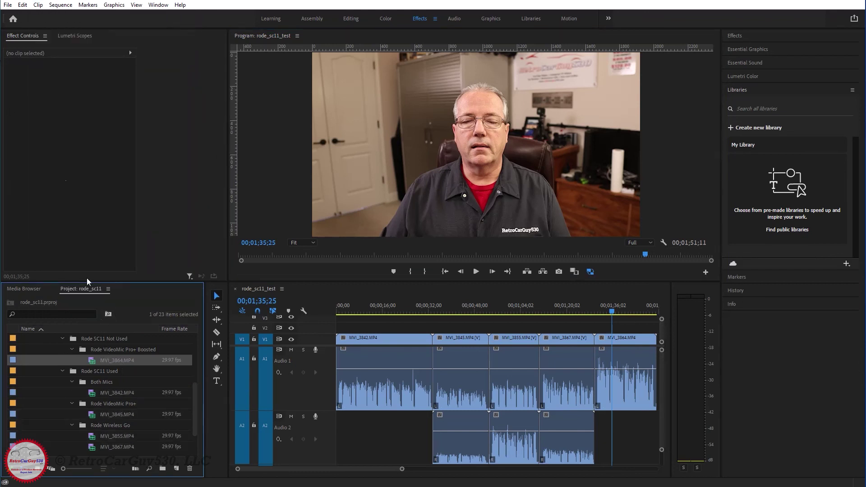
click(38, 5)
mouse_move(69, 67)
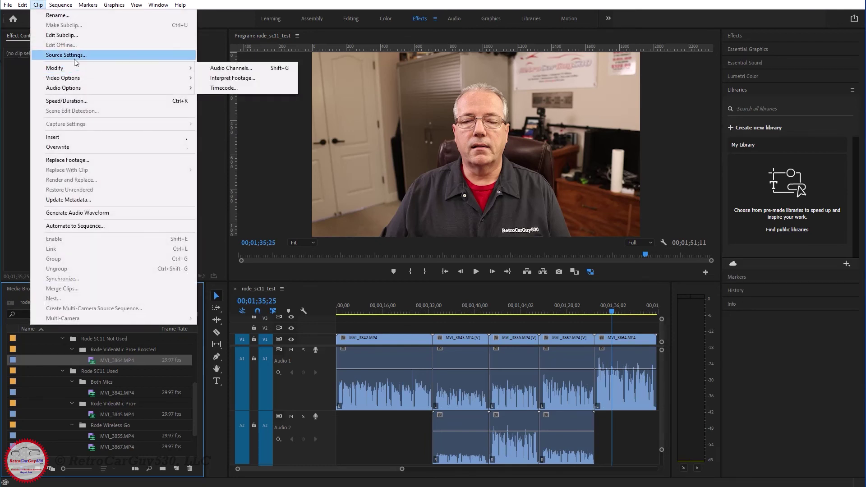
click(213, 70)
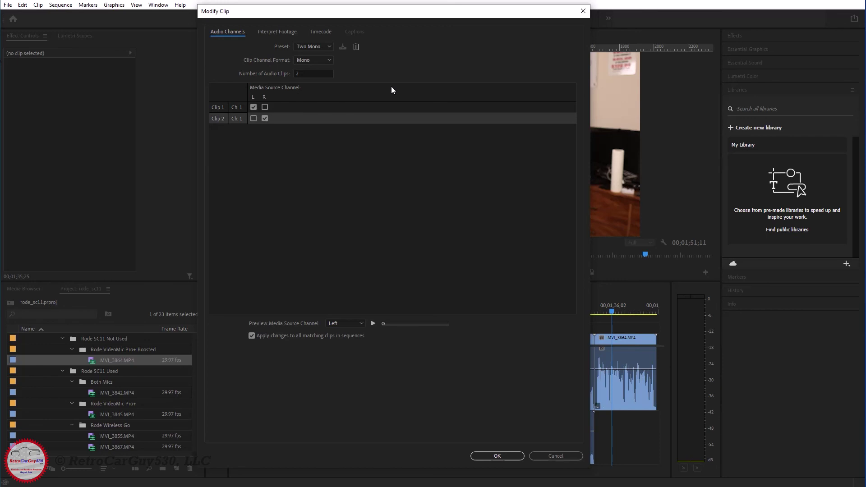
click(502, 455)
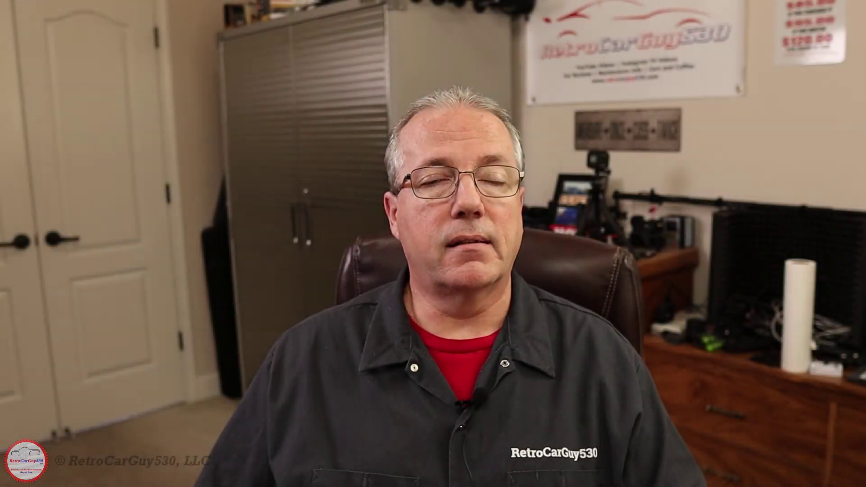